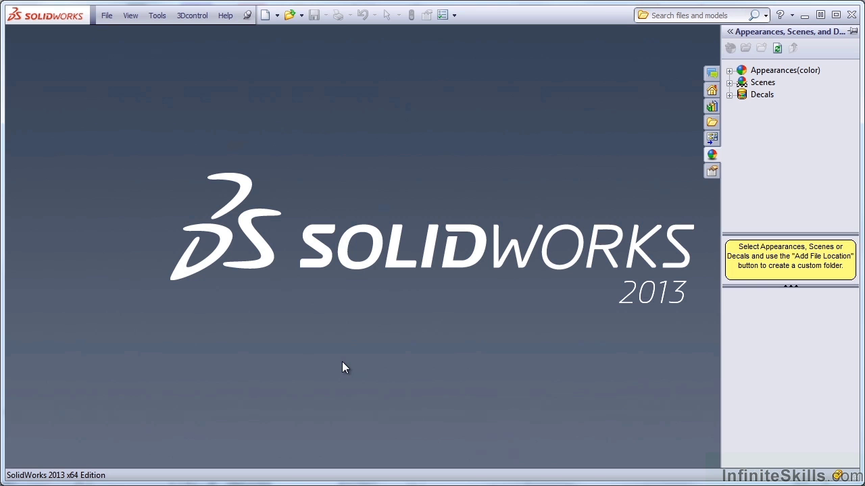
# Show the Open dialog at the Chapter 03 working-files folder
pyautogui.click(289, 16)
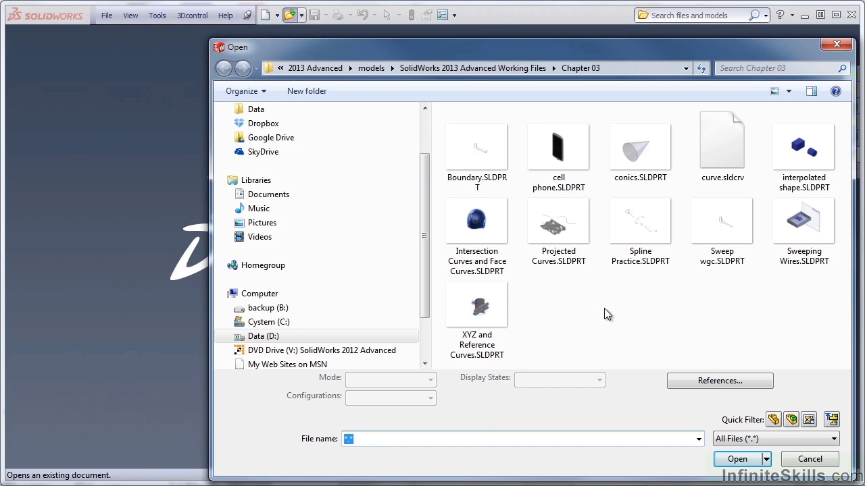
# Open XYZ and Reference Curves.SLDPRT and widen the FeatureManager to show full names
pyautogui.doubleClick(496, 322)
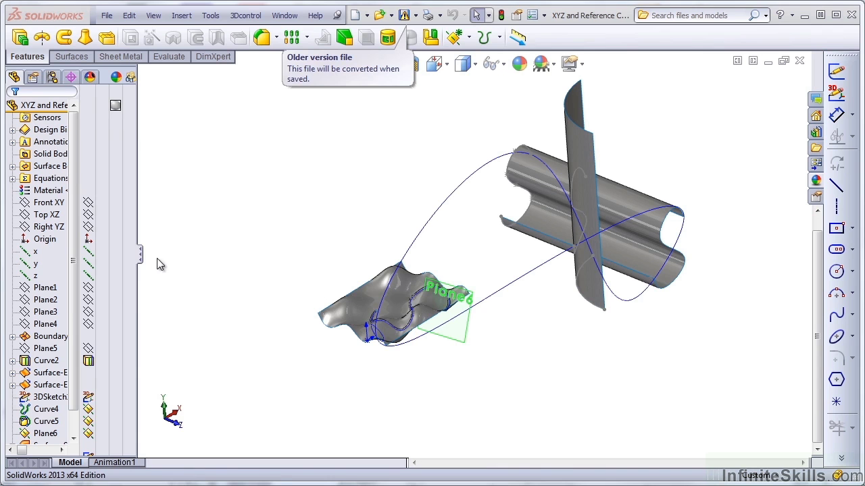
pyautogui.moveTo(140, 255); pyautogui.dragTo(195, 255)
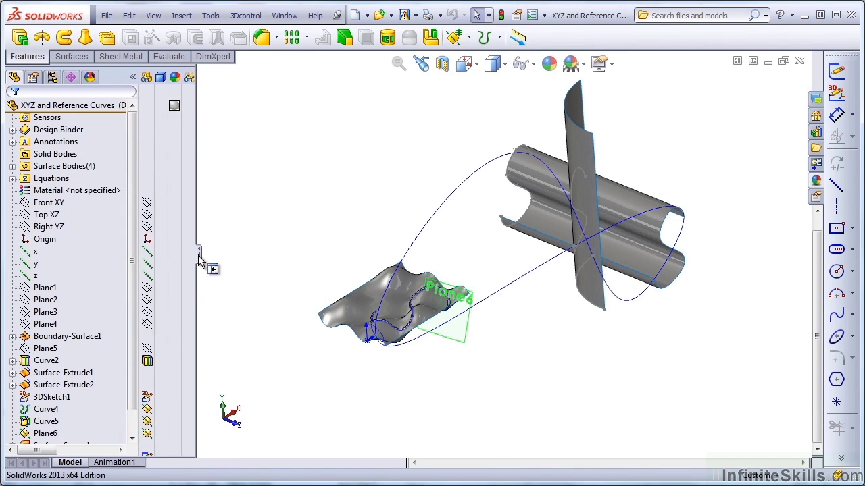
pyautogui.scroll(-1, 131, 257)
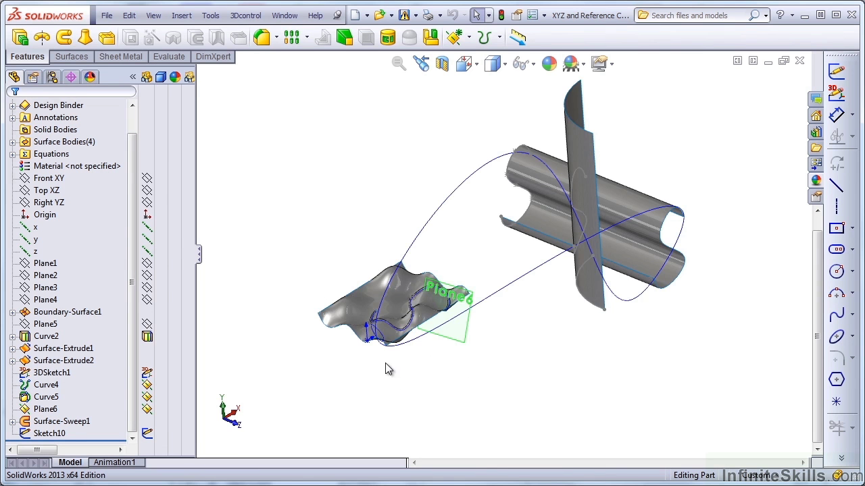
# Zoom to Curve4 and orbit the view around it
pyautogui.moveTo(387, 368)
pyautogui.mouseDown(button='middle')
pyautogui.moveTo(405, 380)
pyautogui.moveTo(361, 380)
pyautogui.mouseUp(button='middle')
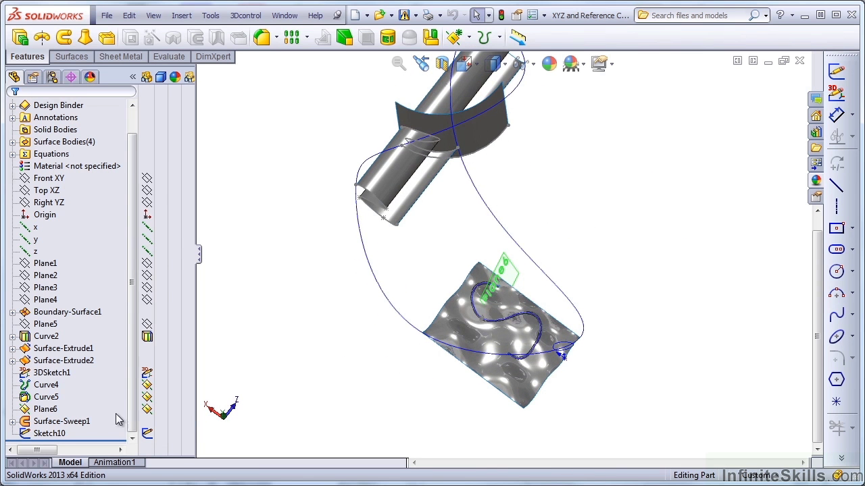
pyautogui.click(46, 385)
pyautogui.keyDown('ctrl'); pyautogui.click(42, 397); pyautogui.keyUp('ctrl')
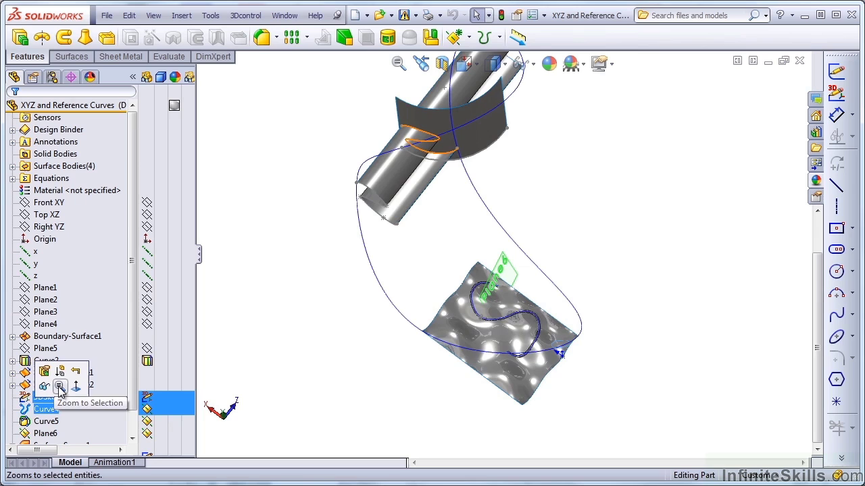
pyautogui.click(59, 388)
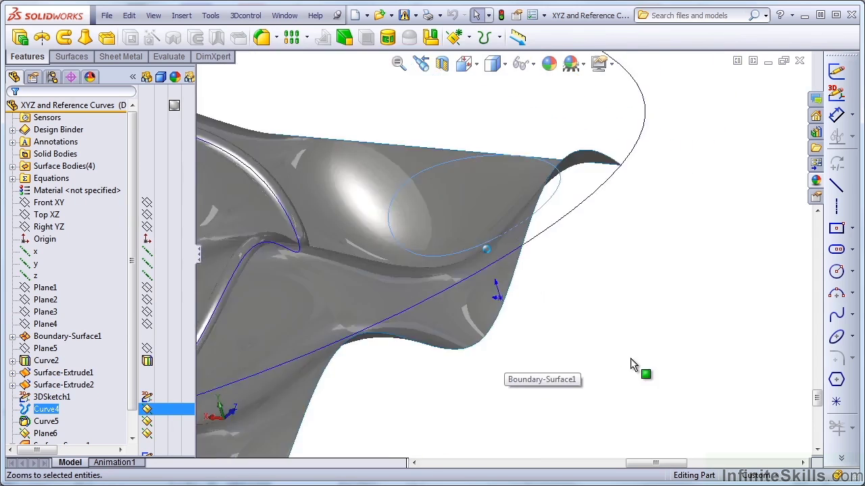
pyautogui.moveTo(630, 358); pyautogui.dragTo(461, 369, button='middle')
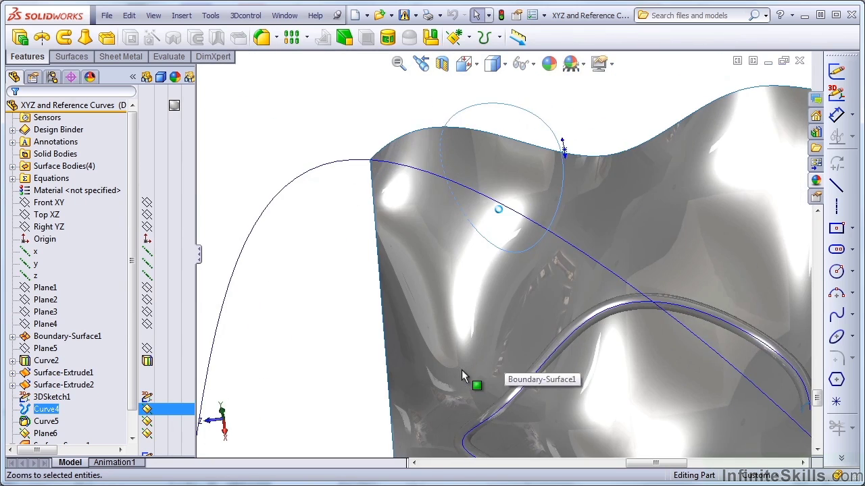
pyautogui.rightClick(47, 413)
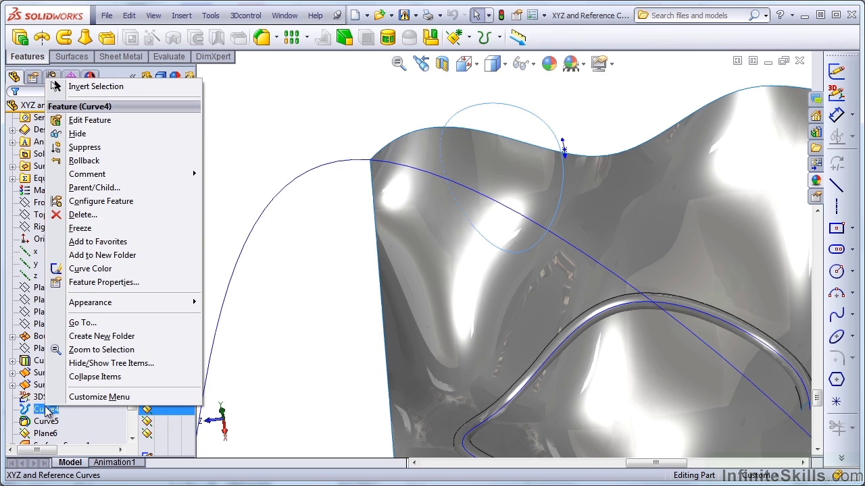
pyautogui.click(86, 122)
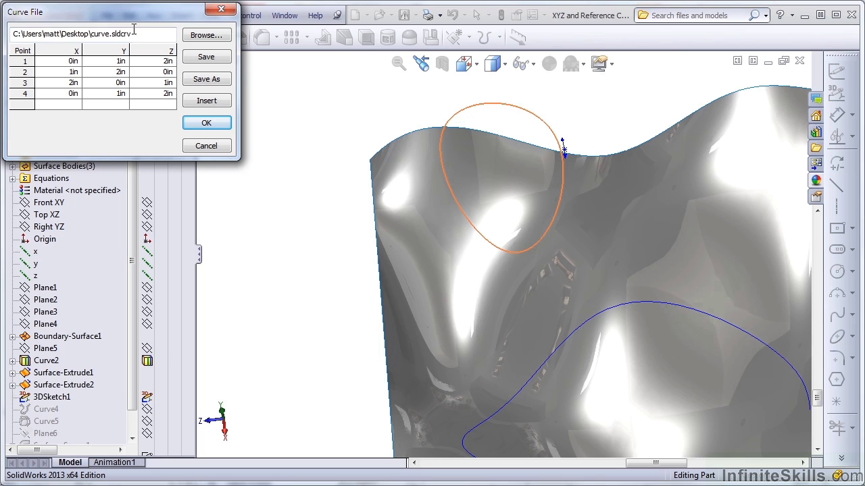
pyautogui.doubleClick(90, 34)
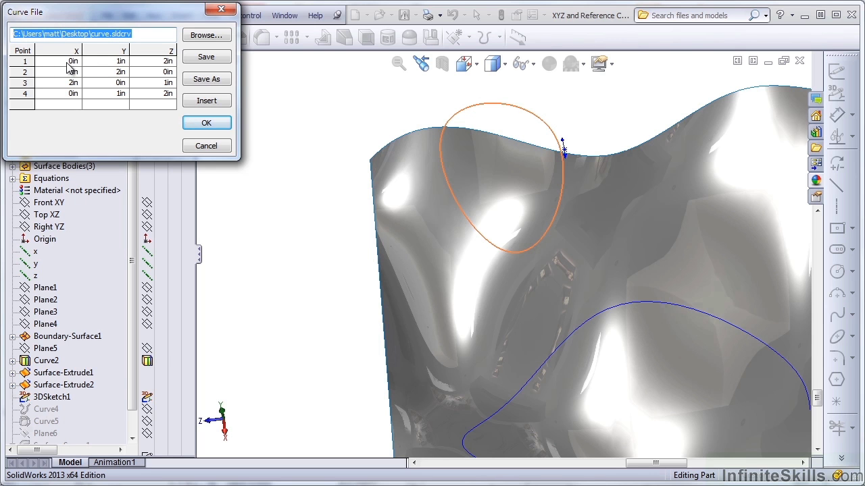
pyautogui.click(136, 33)
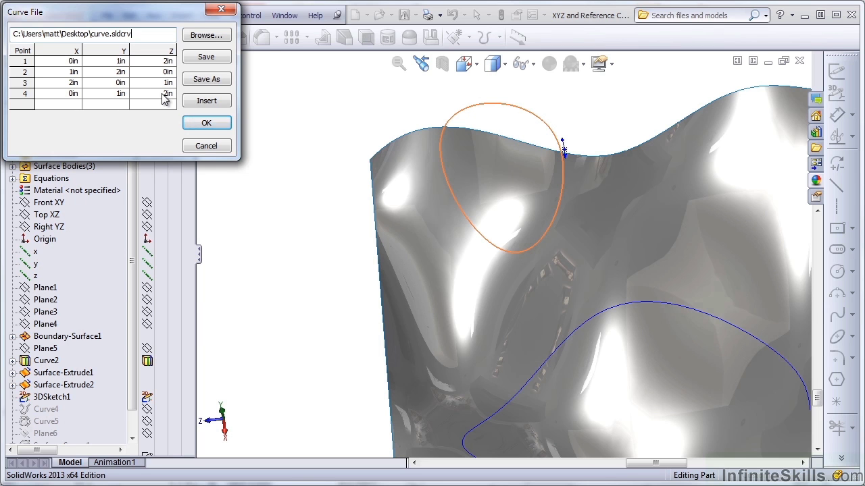
pyautogui.click(217, 10)
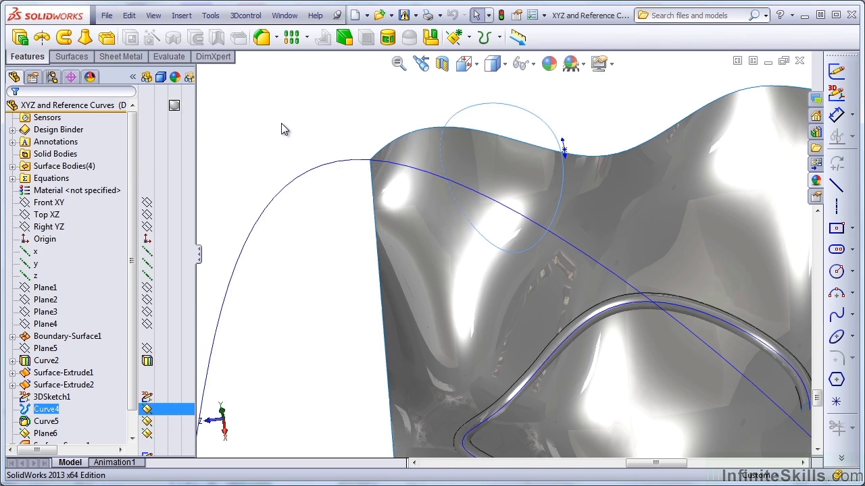
# Show the Curves flyout list on the Surfaces tab of the CommandManager
pyautogui.click(73, 57)
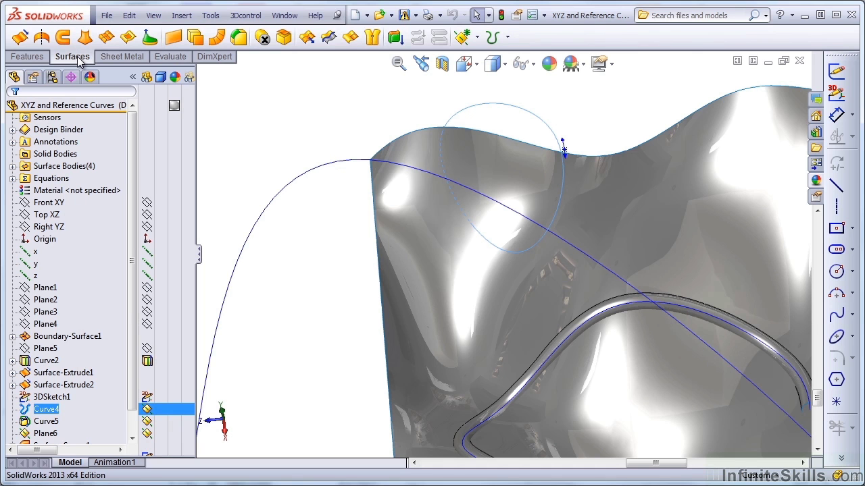
pyautogui.click(507, 39)
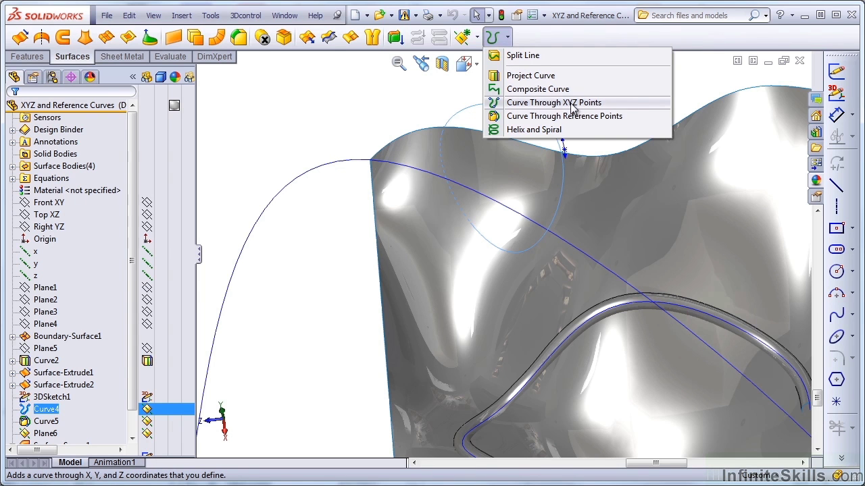
pyautogui.click(360, 115)
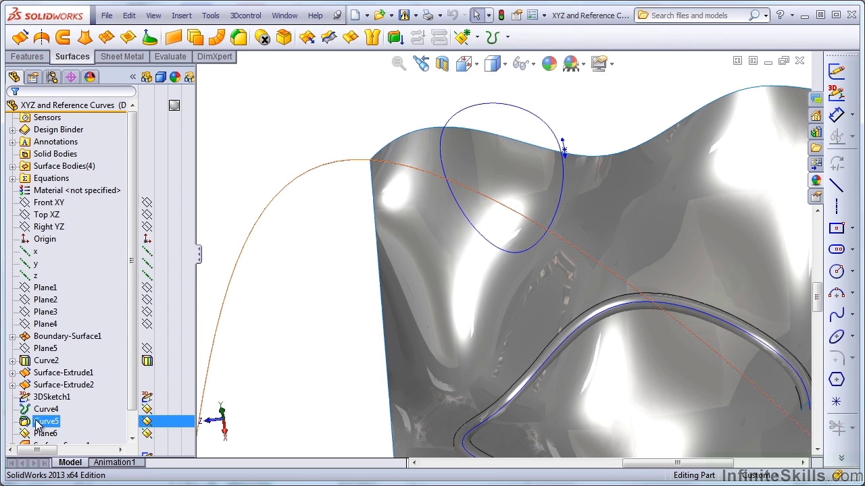
pyautogui.click(492, 38)
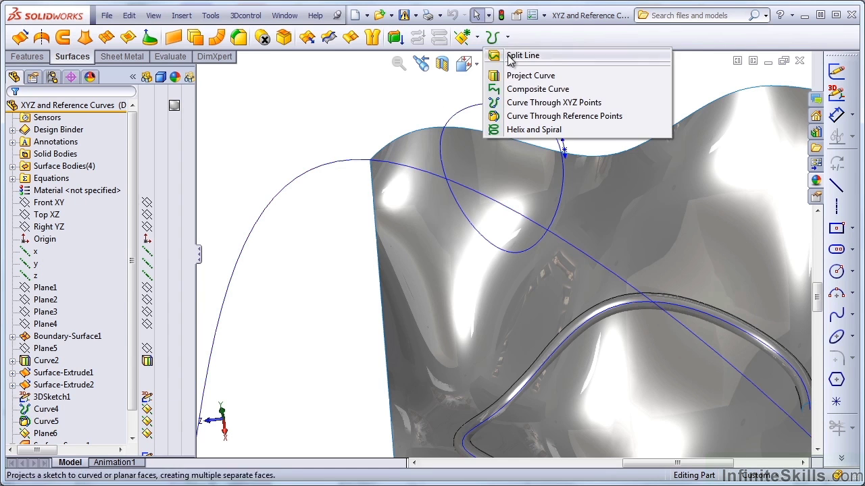
# Start a Curve Through Reference Points from the cylinder end vertex and a wavy-surface edge vertex
pyautogui.click(527, 120)
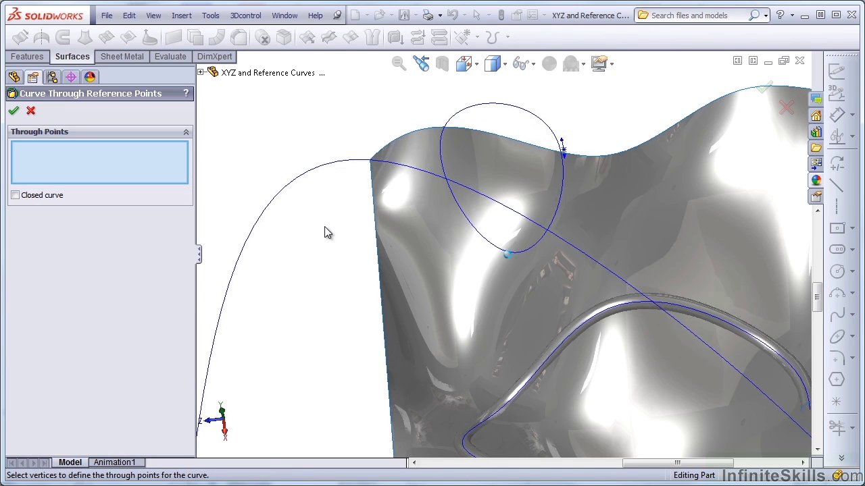
pyautogui.scroll(5, 324, 226)
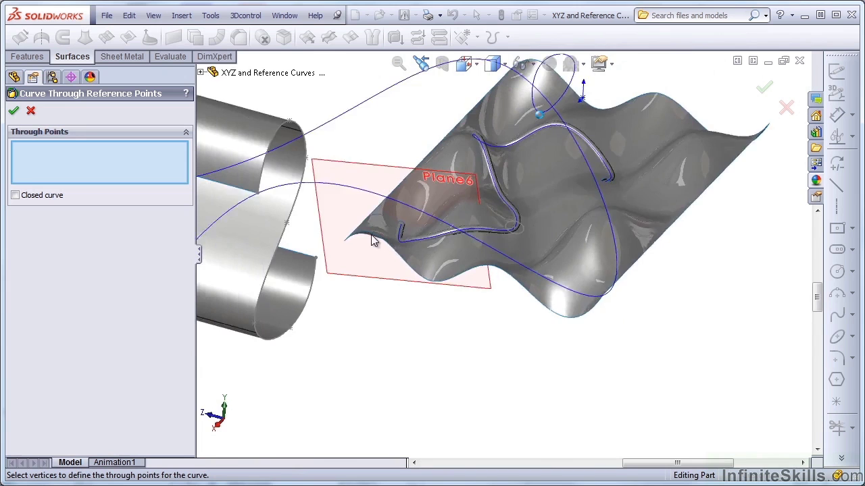
pyautogui.moveTo(351, 227); pyautogui.dragTo(384, 262, button='middle')
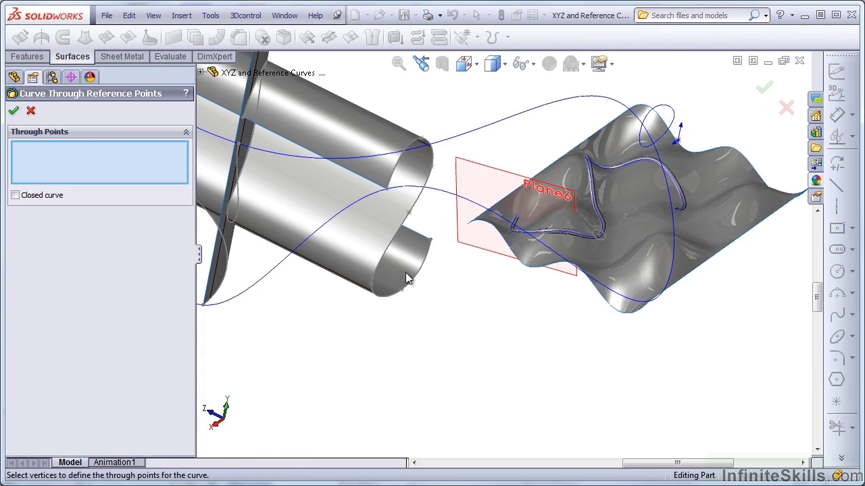
pyautogui.click(431, 240)
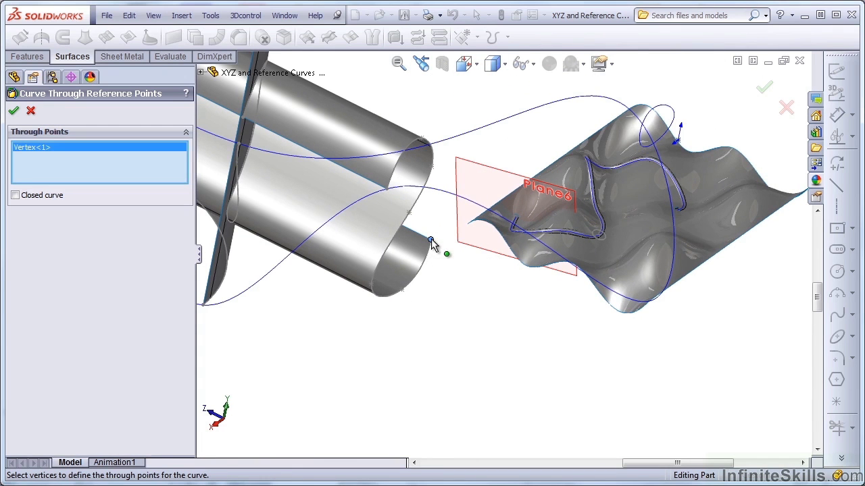
pyautogui.click(468, 225)
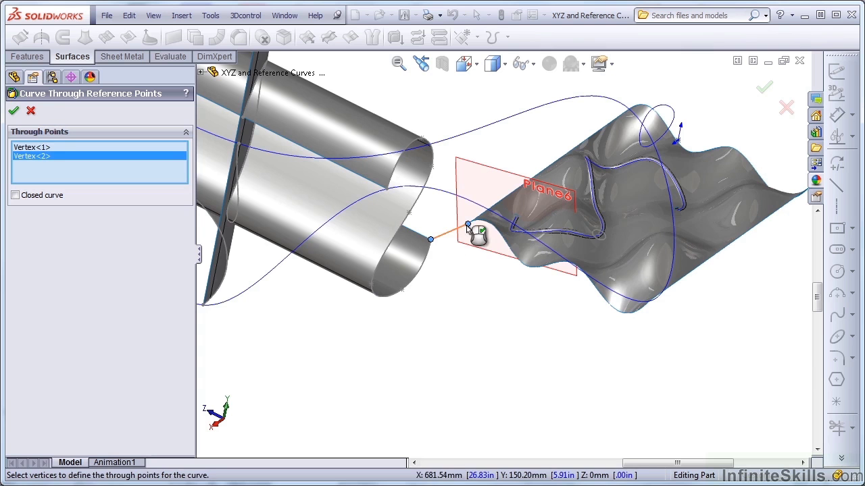
pyautogui.moveTo(468, 225); pyautogui.dragTo(443, 307, button='middle')
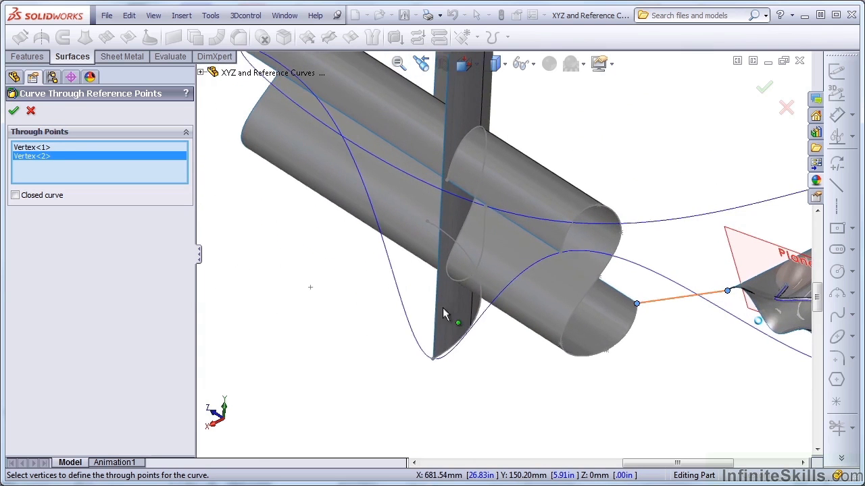
# Add Point1@Origin and a surface corner vertex to the curve, then confirm it
pyautogui.click(201, 72)
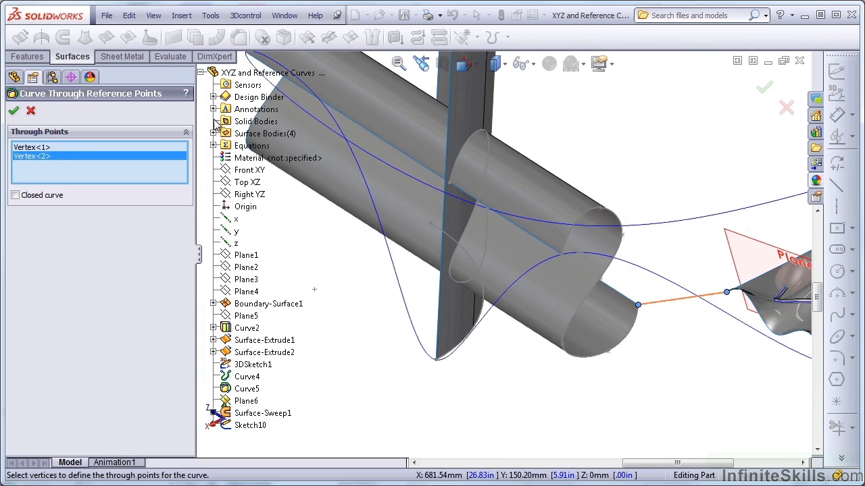
pyautogui.click(233, 210)
pyautogui.moveTo(405, 277); pyautogui.dragTo(745, 276, button='middle')
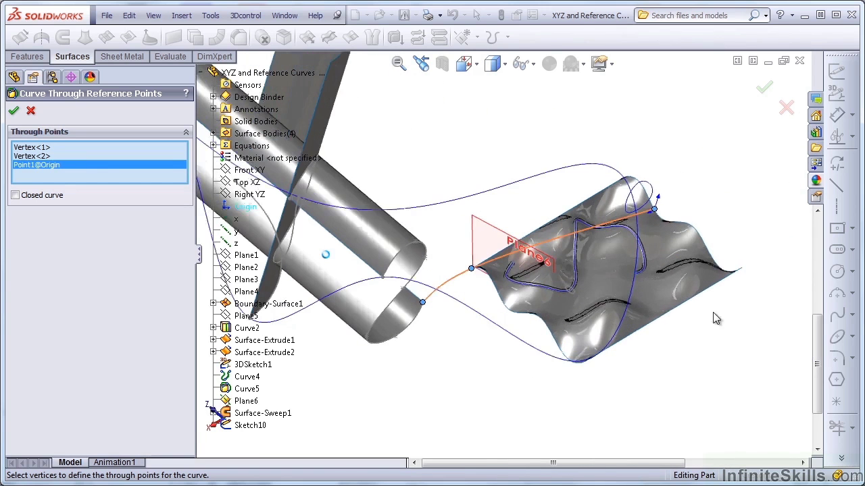
pyautogui.click(741, 270)
pyautogui.moveTo(696, 304)
pyautogui.mouseDown(button='middle')
pyautogui.moveTo(679, 325)
pyautogui.moveTo(653, 325)
pyautogui.mouseUp(button='middle')
pyautogui.press('Return')
pyautogui.moveTo(652, 428)
pyautogui.mouseDown(button='middle')
pyautogui.moveTo(621, 415)
pyautogui.moveTo(610, 379)
pyautogui.mouseUp(button='middle')
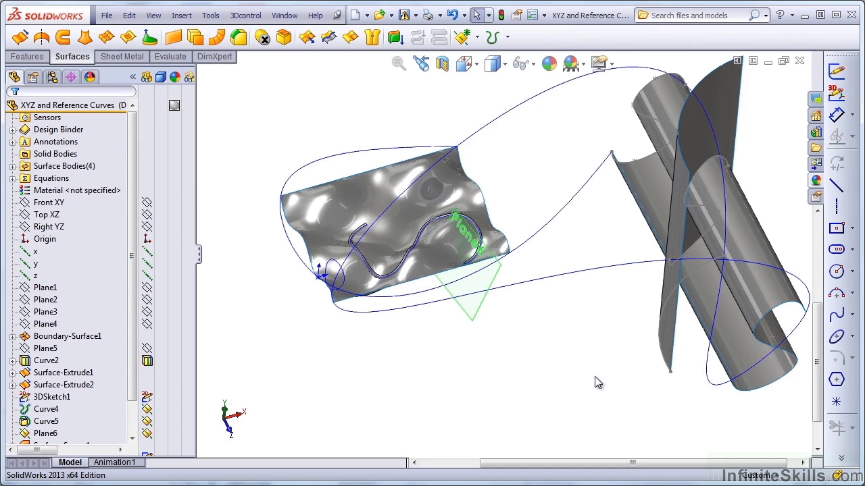
# Start an Equation Driven Curve in a new sketch on the Front XY plane
pyautogui.click(210, 15)
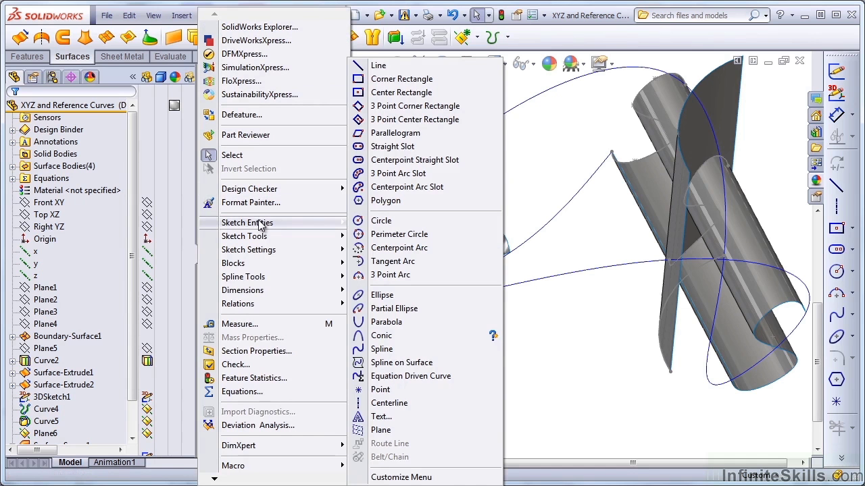
pyautogui.moveTo(248, 222)
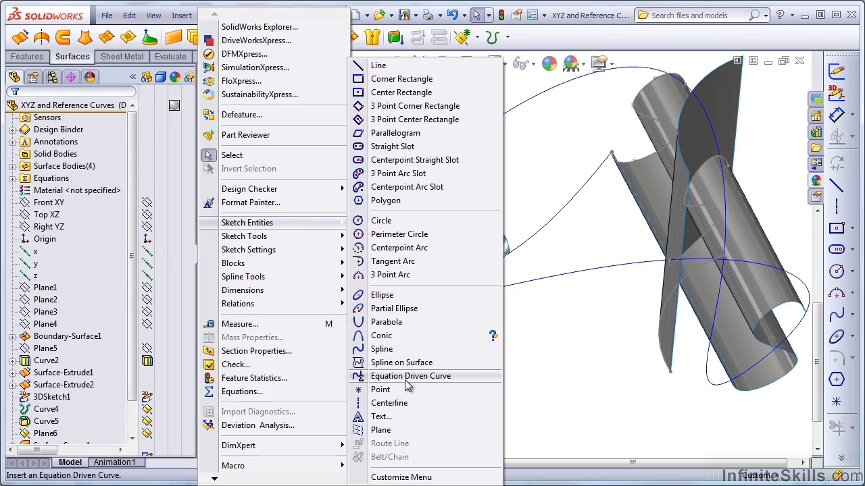
pyautogui.click(408, 379)
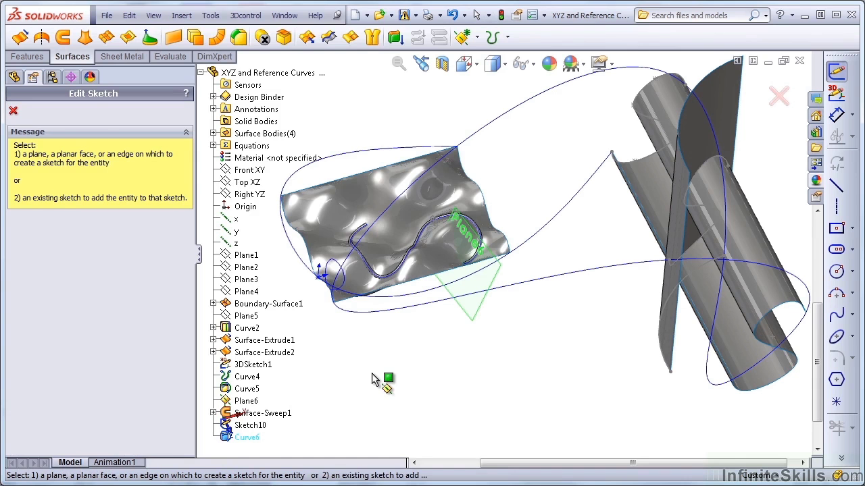
pyautogui.click(231, 171)
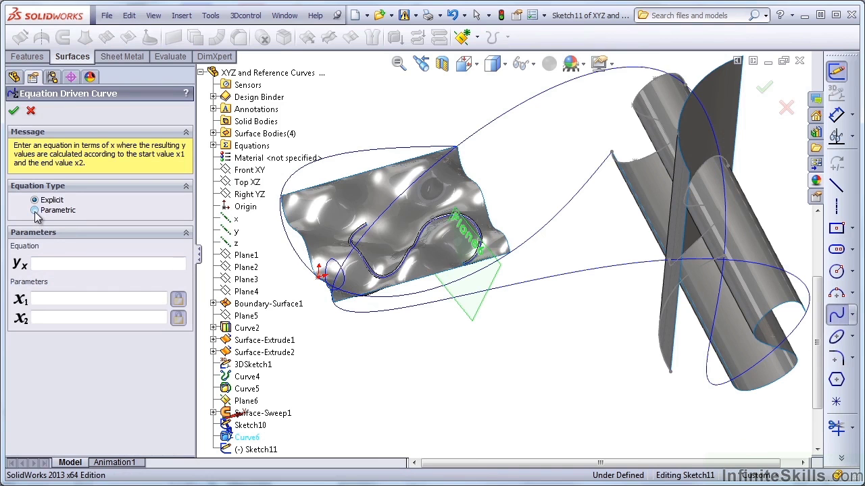
# Enter y(x) = 5*x^2+2*x-4 with x1 = -4 and x2 = 12, and zoom out to preview
pyautogui.click(52, 265)
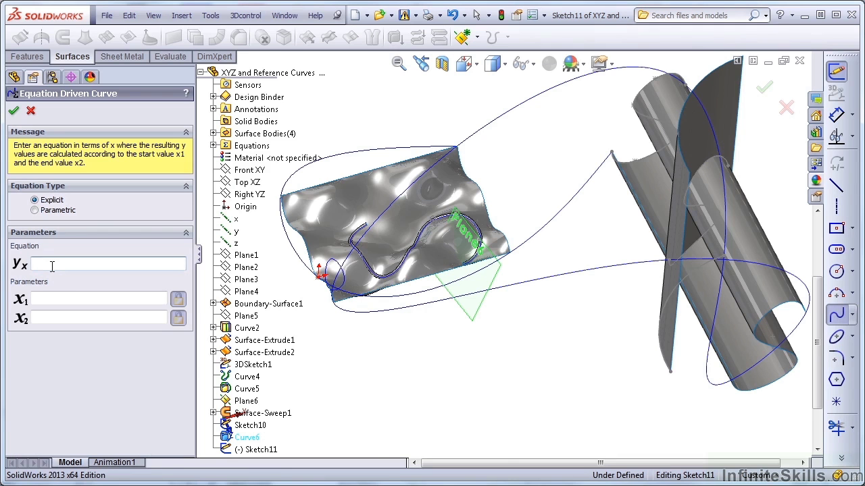
pyautogui.write('5*')
pyautogui.write('x^2+')
pyautogui.write('2*')
pyautogui.write('x-')
pyautogui.write('4')
pyautogui.click(69, 297)
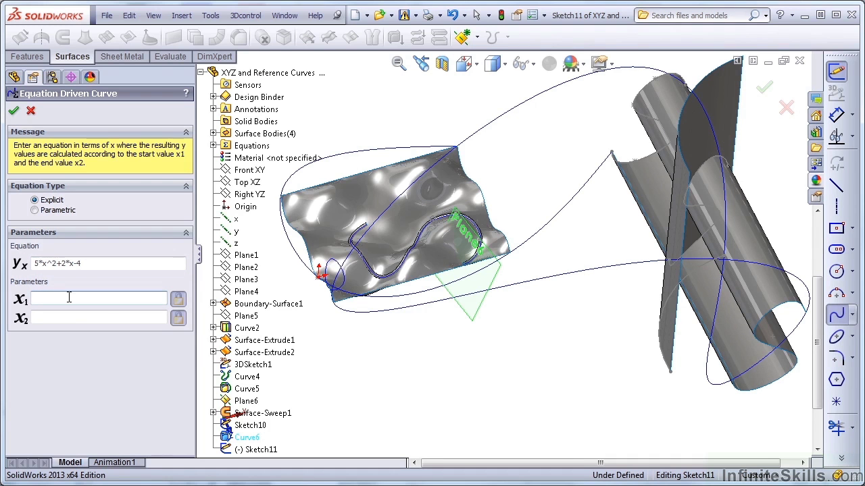
pyautogui.write('-4')
pyautogui.click(56, 317)
pyautogui.write('12')
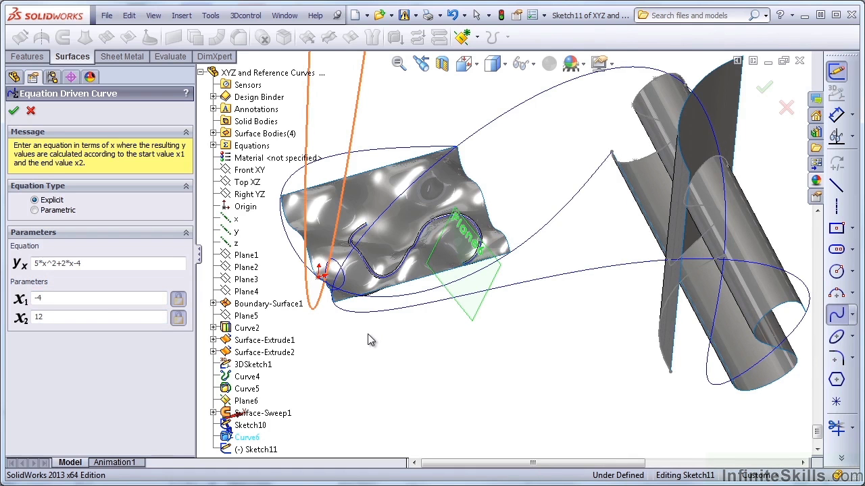
pyautogui.scroll(3, 371, 339)
pyautogui.scroll(3, 370, 340)
pyautogui.scroll(2, 370, 339)
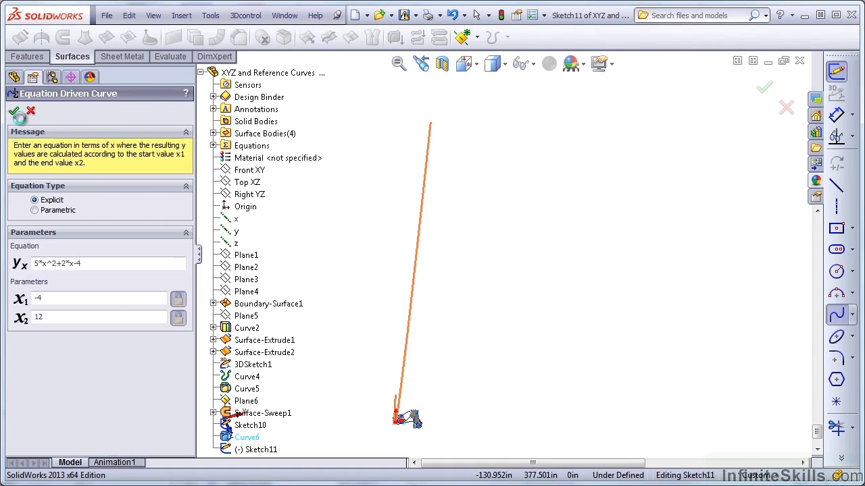
# Accept the parabola into Sketch11 and drag its lower endpoint to a new spot
pyautogui.click(13, 111)
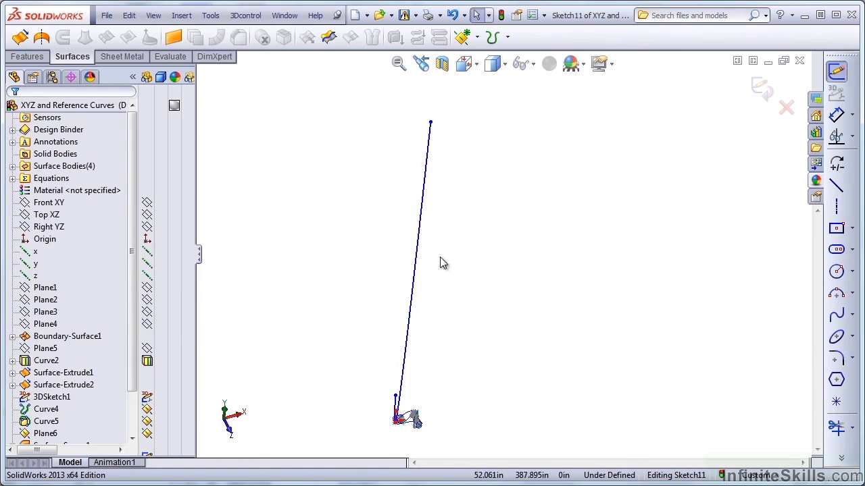
pyautogui.moveTo(440, 261)
pyautogui.mouseDown(button='middle')
pyautogui.moveTo(448, 289)
pyautogui.moveTo(429, 309)
pyautogui.mouseUp(button='middle')
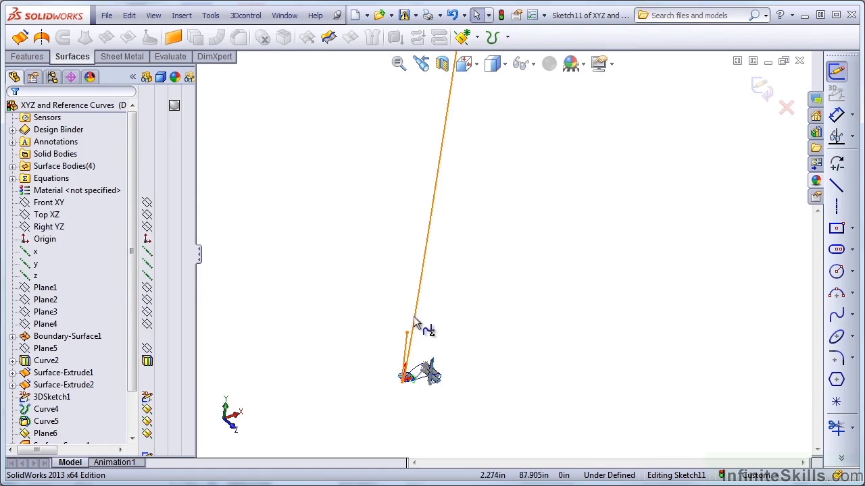
pyautogui.moveTo(407, 334)
pyautogui.mouseDown()
pyautogui.moveTo(341, 295)
pyautogui.moveTo(406, 382)
pyautogui.mouseUp()
pyautogui.click(391, 319)
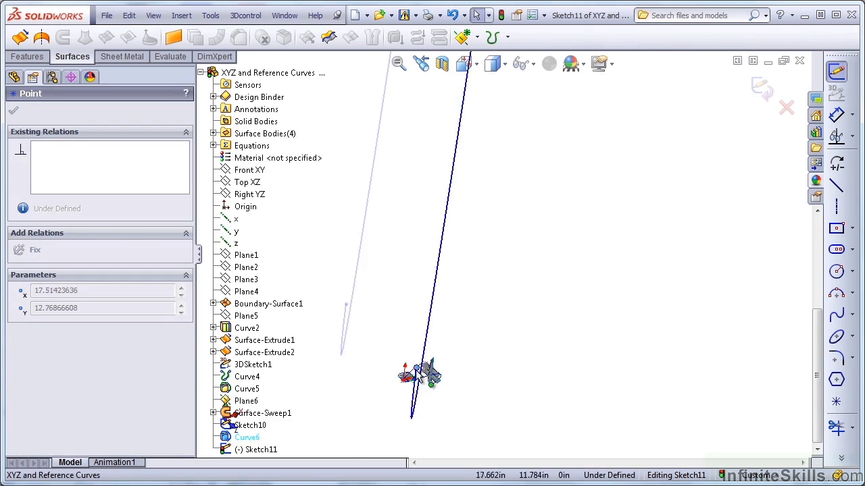
pyautogui.click(528, 390)
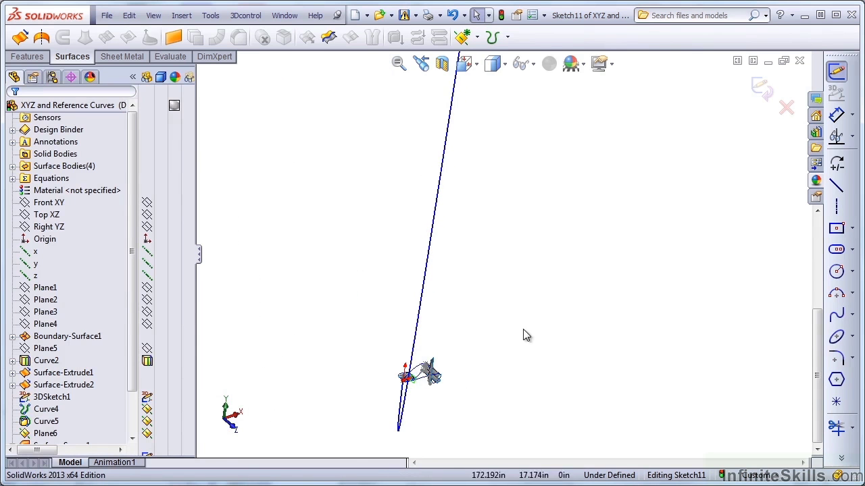
# Drag the parabola's top endpoint to the right and close the point properties
pyautogui.scroll(1, 525, 329)
pyautogui.scroll(1, 525, 333)
pyautogui.moveTo(493, 64)
pyautogui.mouseDown()
pyautogui.moveTo(544, 181)
pyautogui.moveTo(533, 350)
pyautogui.mouseUp()
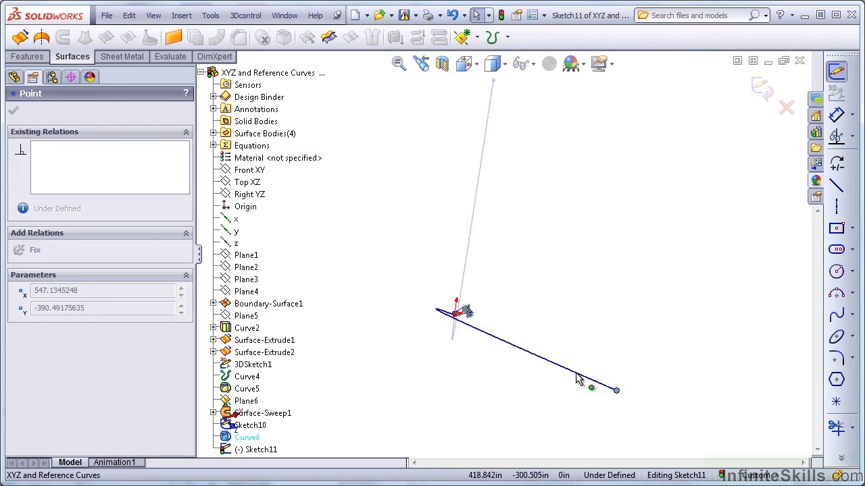
pyautogui.click(489, 380)
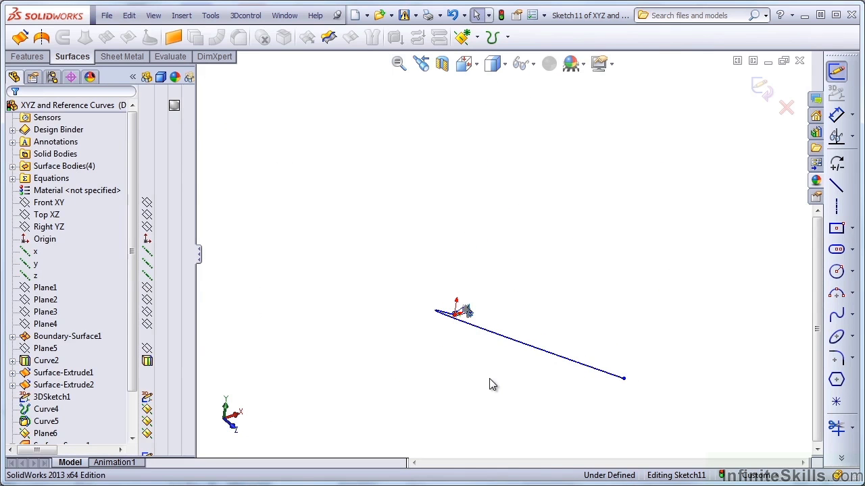